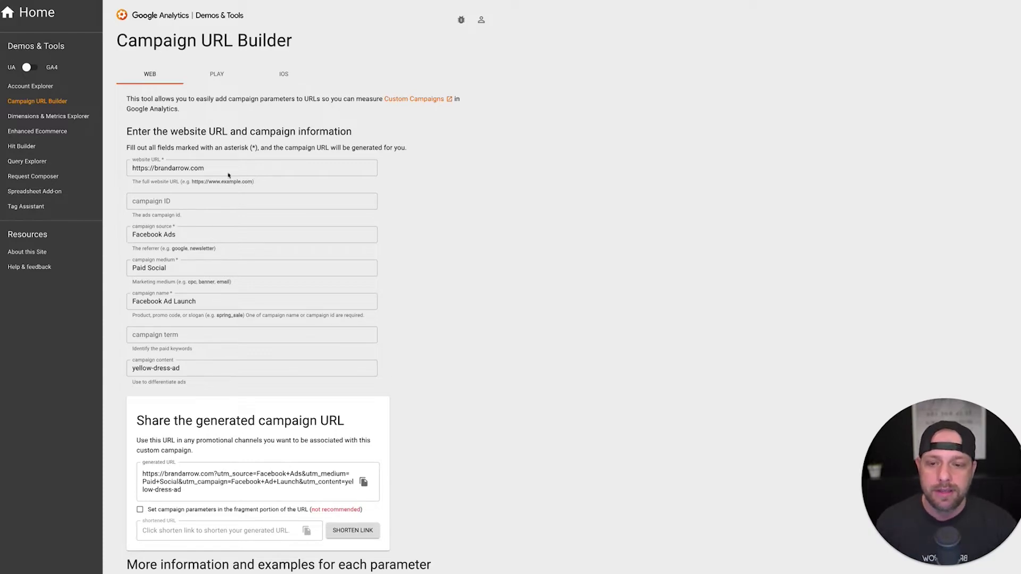
- Highlight the ?utm_ query string in the Campaign URL Builder's generated URL
scroll(251, 362, down, 3)
click(221, 341)
drag(216, 339, 217, 357)
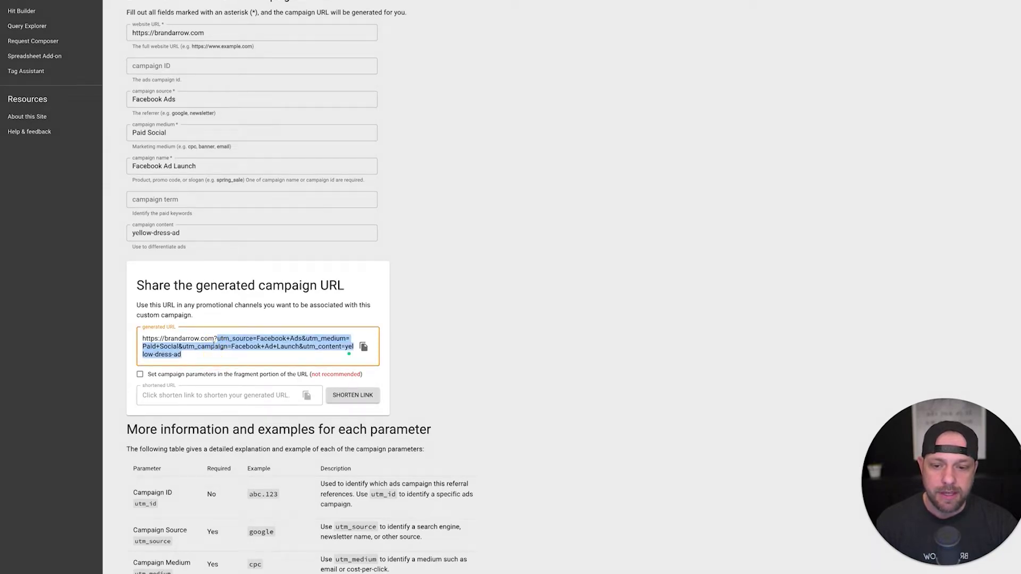
drag(215, 338, 224, 355)
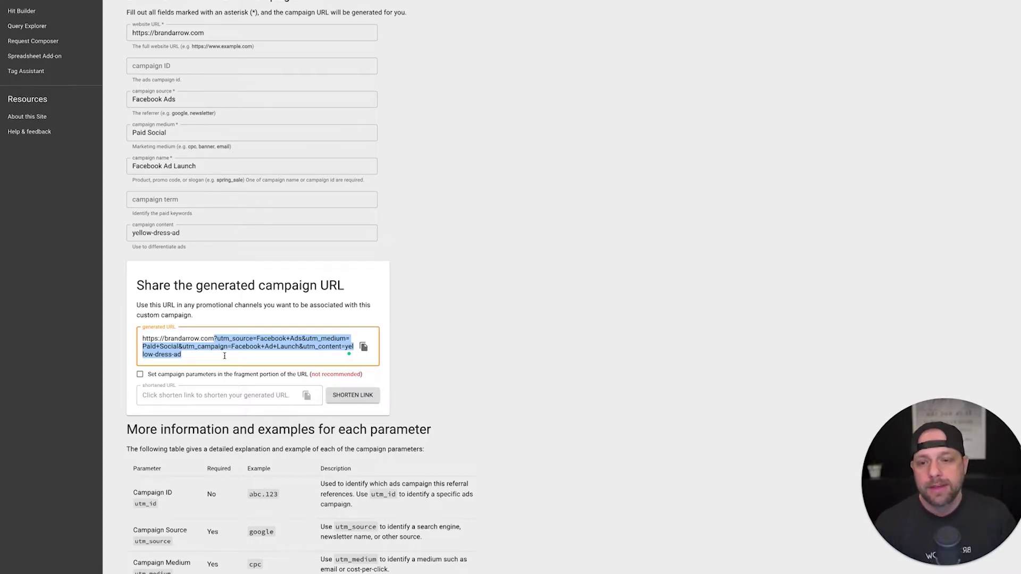
scroll(239, 353, up, 1)
scroll(240, 353, down, 5)
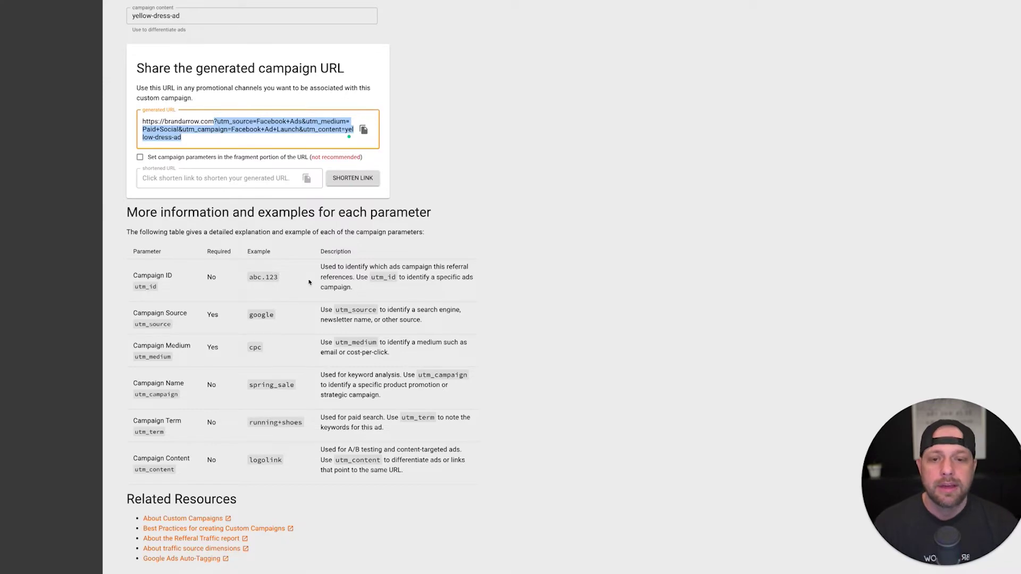
scroll(413, 272, up, 7)
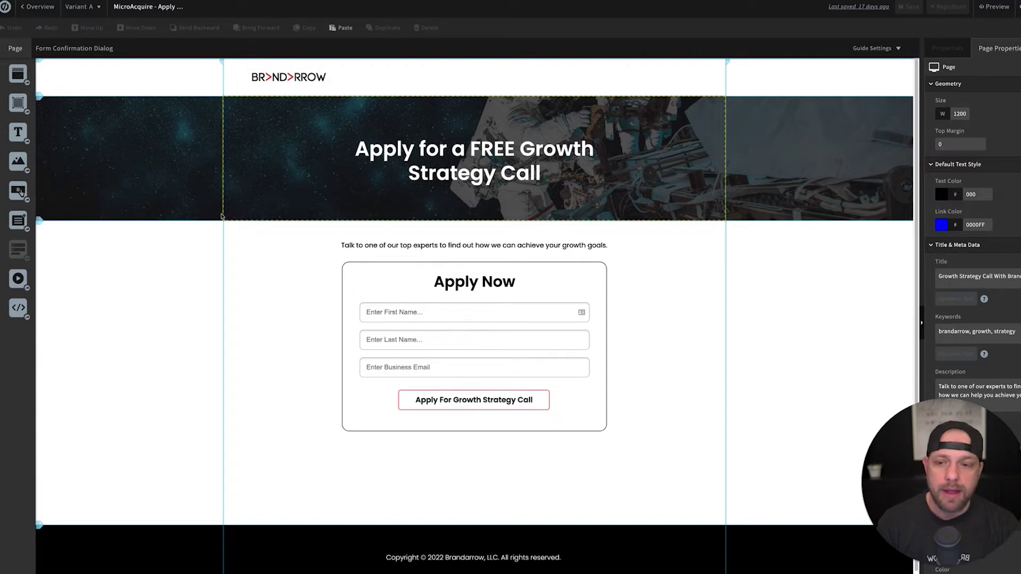
- Select the landing page's form and open its fields in Design Your Form
click(452, 319)
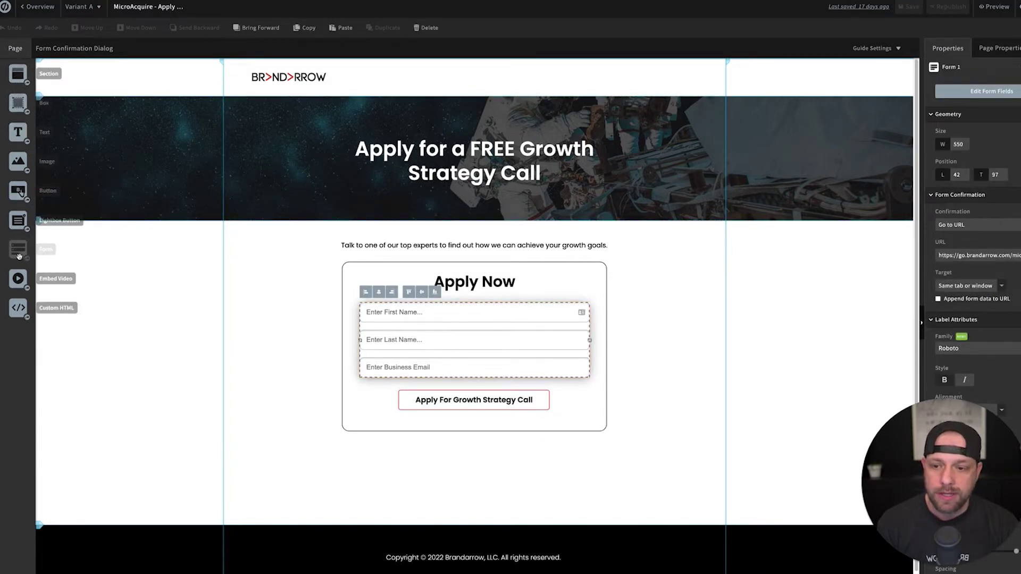
click(371, 285)
click(469, 313)
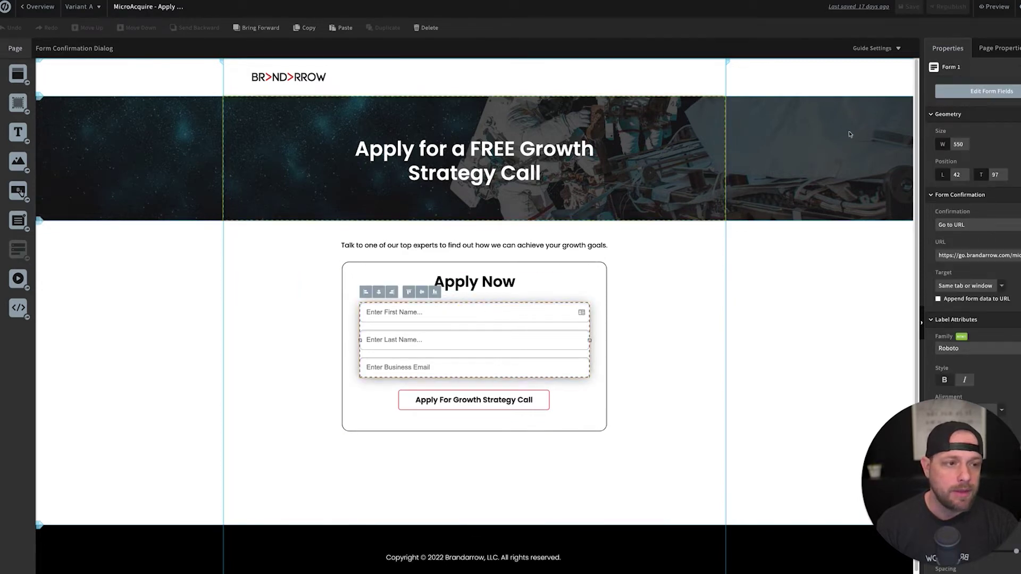
click(974, 93)
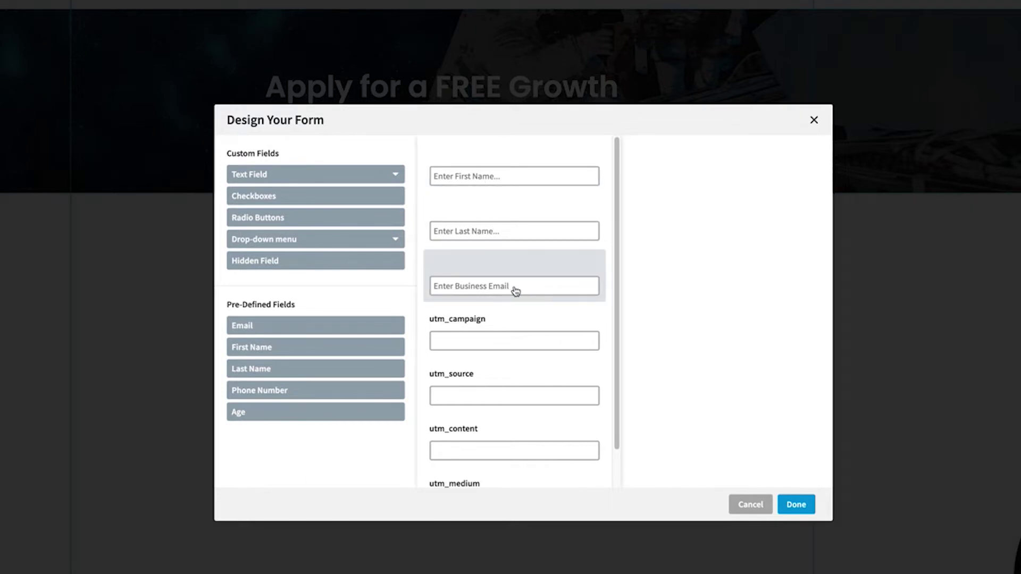
- Add a new hidden field, Untitled7, below utm_medium
scroll(515, 291, down, 1)
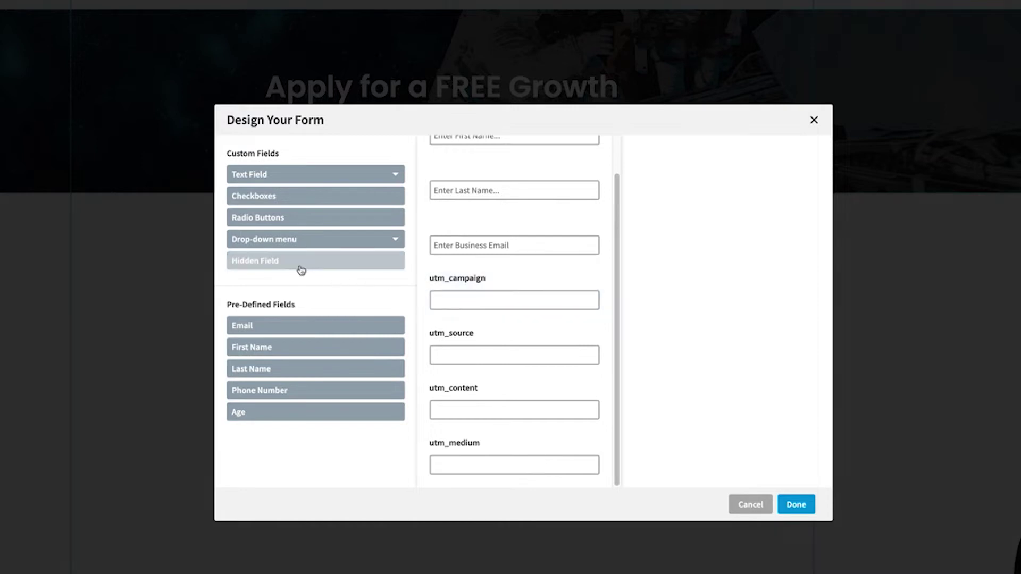
click(271, 264)
scroll(558, 332, down, 1)
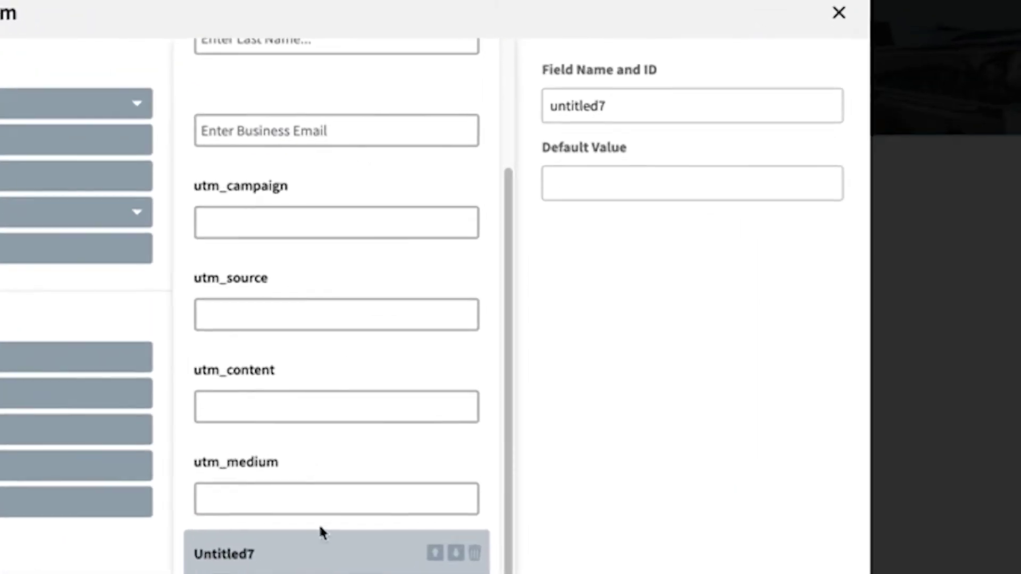
- Rename the new hidden field to utm_campaign
double_click(704, 170)
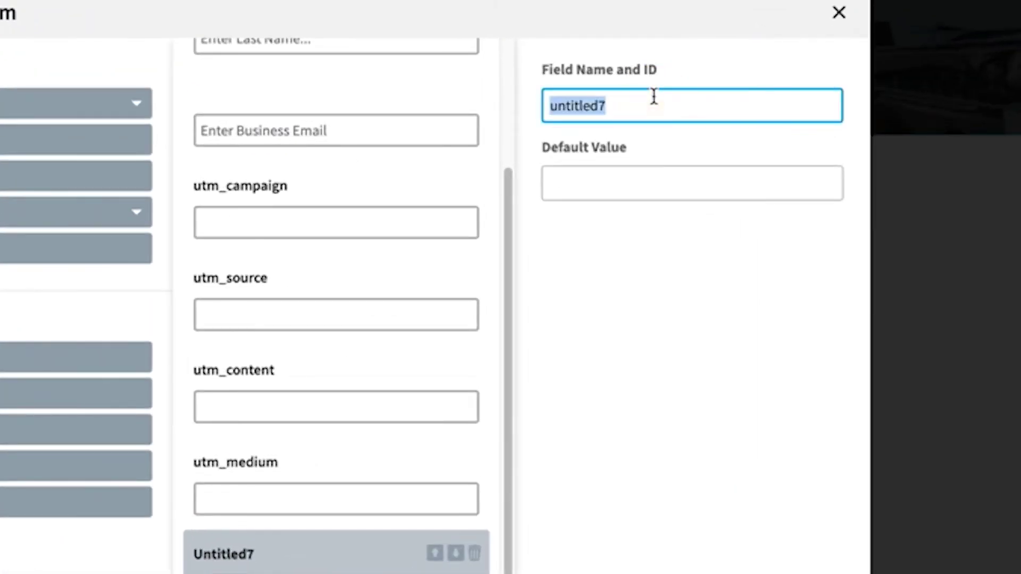
text(utm)
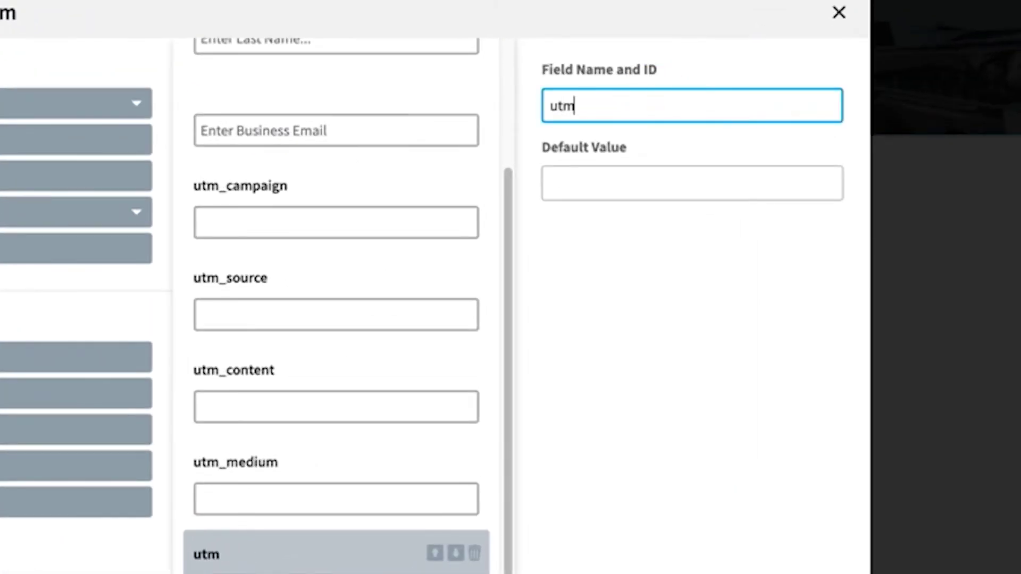
text(_campaign)
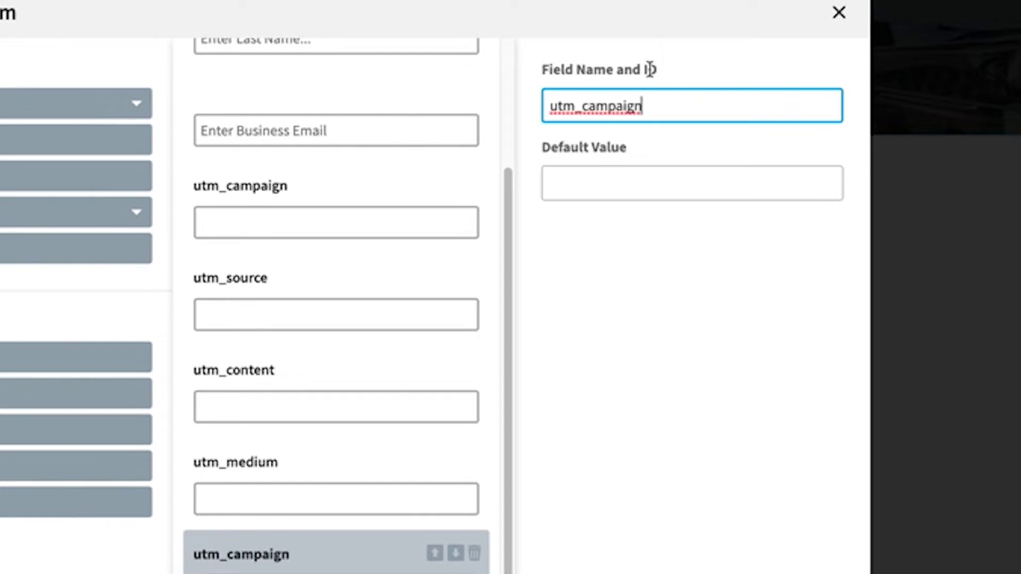
drag(586, 100, 688, 102)
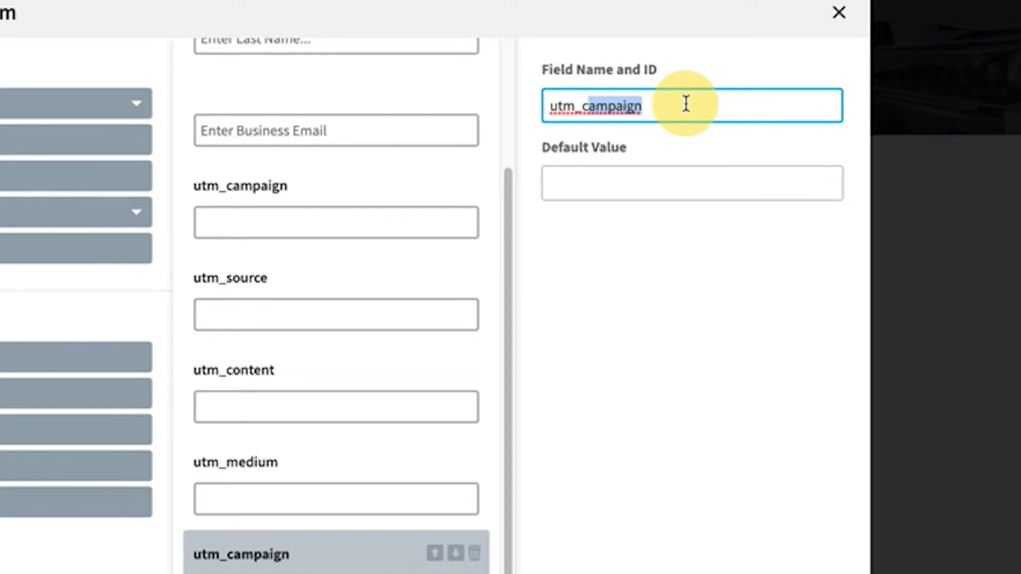
click(645, 104)
double_click(644, 103)
double_click(685, 105)
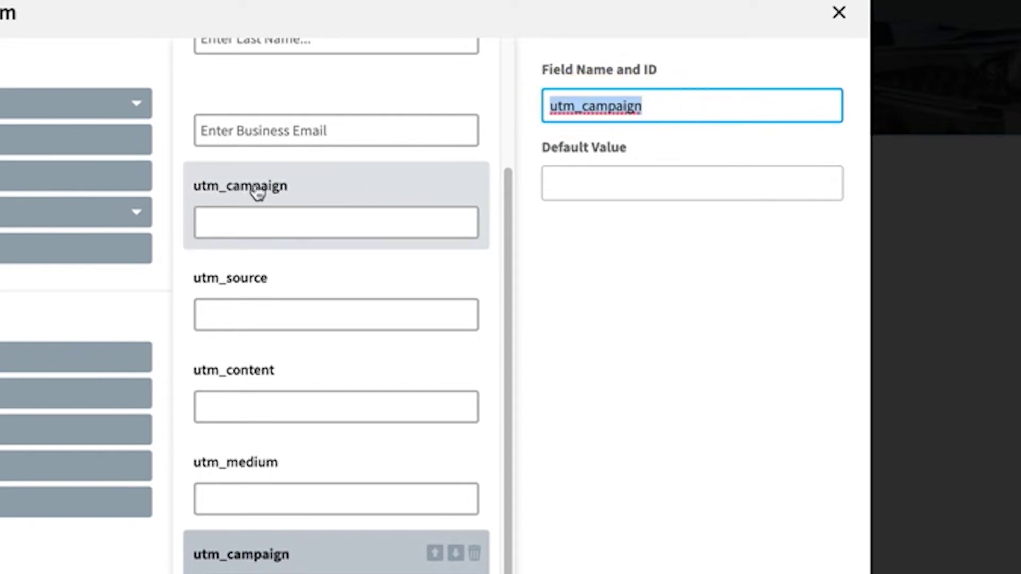
- Change the name to utm_source, then delete it so the field name is blank
double_click(675, 104)
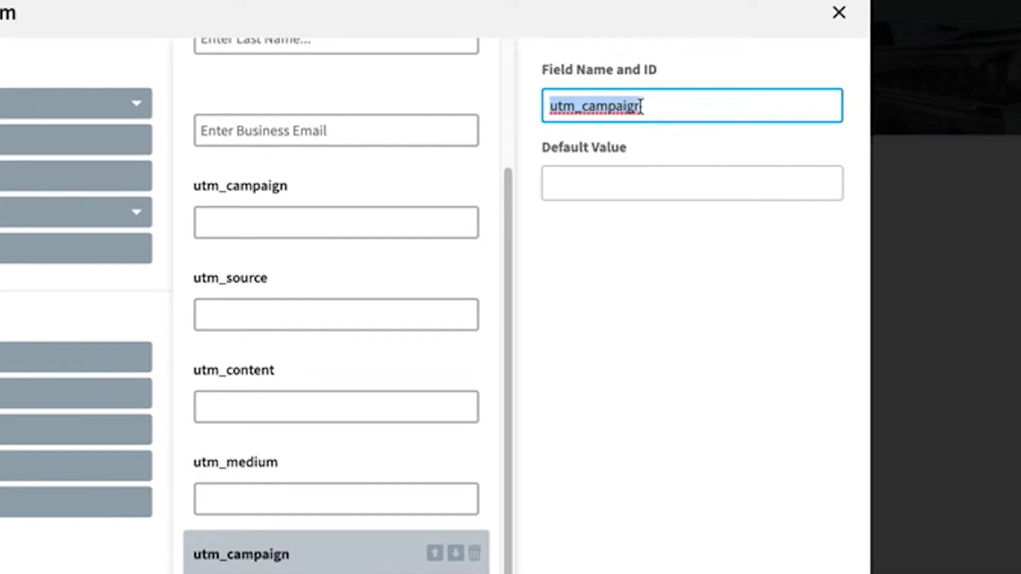
drag(583, 106, 739, 106)
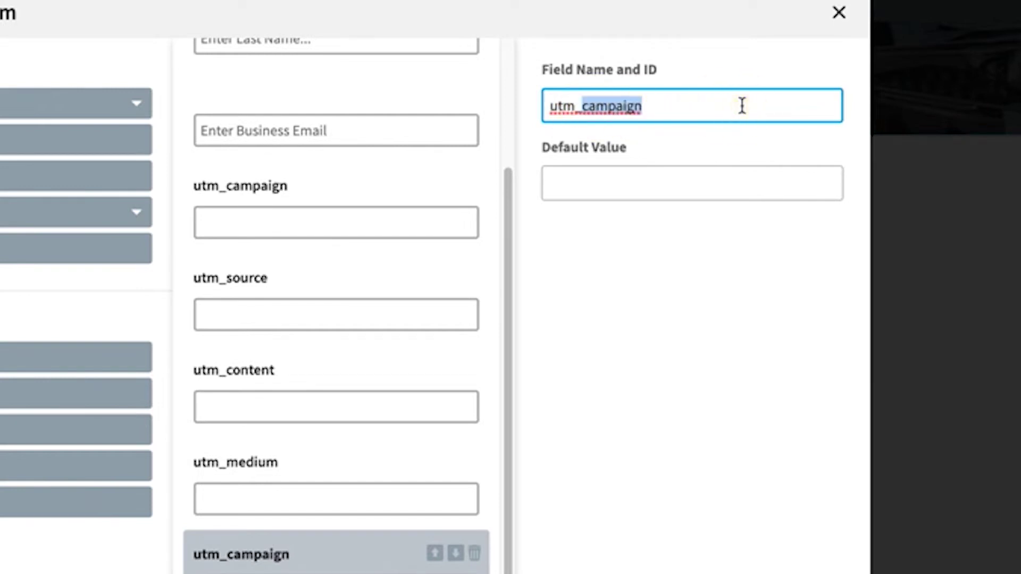
text(source)
key(BackSpace)
key(BackSpace)
key(BackSpace)
key(BackSpace)
key(BackSpace)
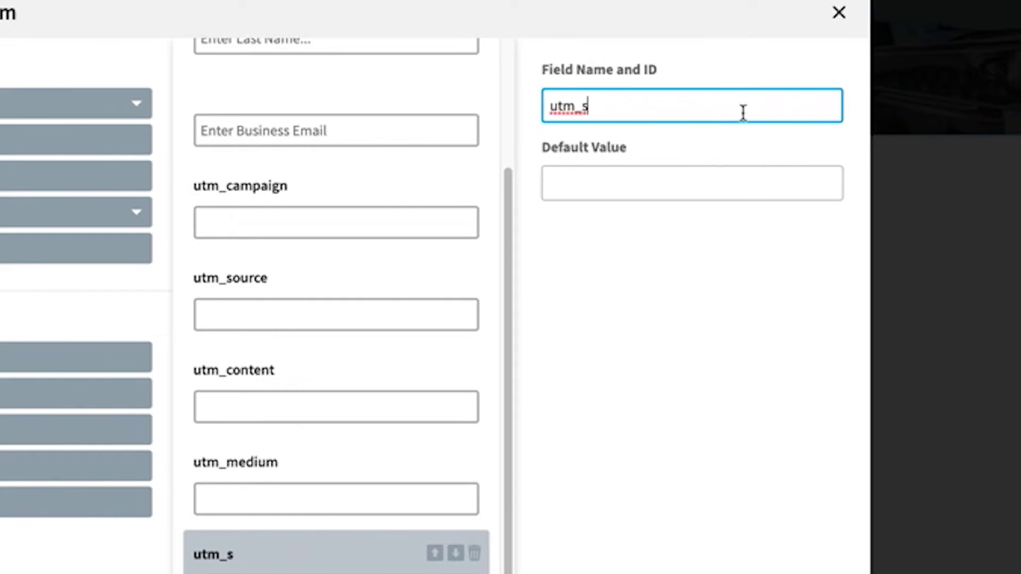
double_click(668, 107)
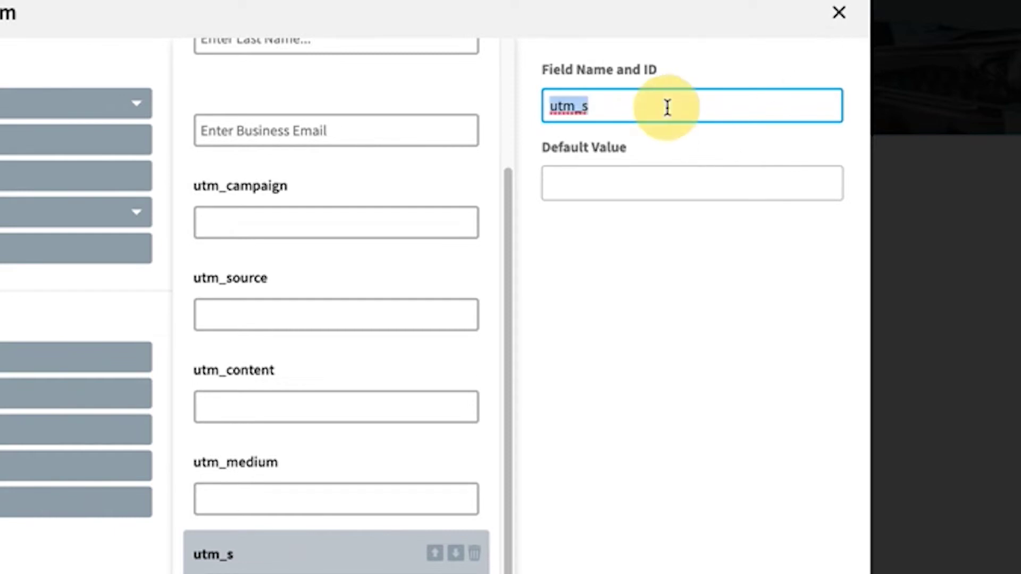
key(BackSpace)
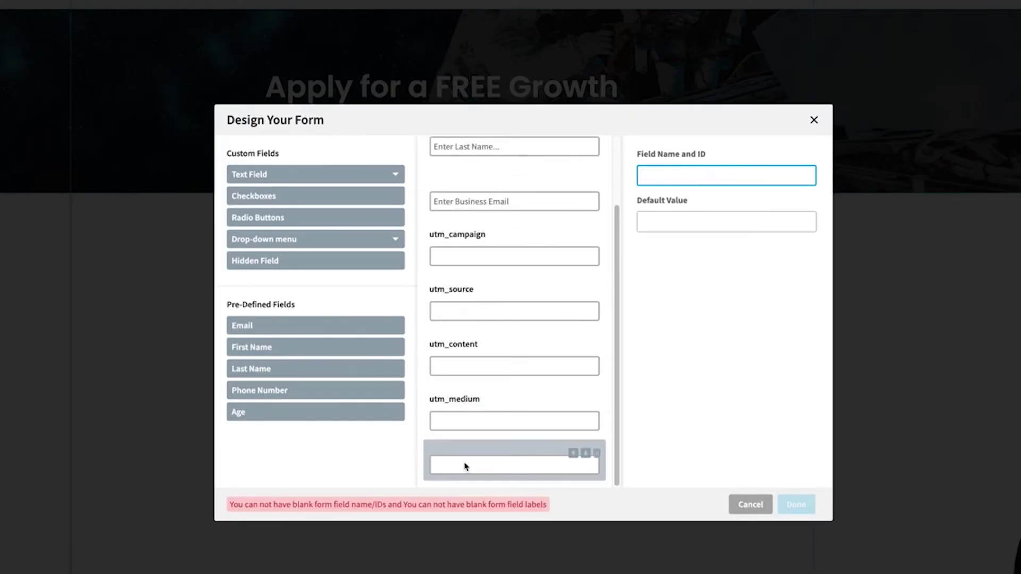
- Delete the blank hidden field, check the four utm fields' names, and click Done
click(596, 453)
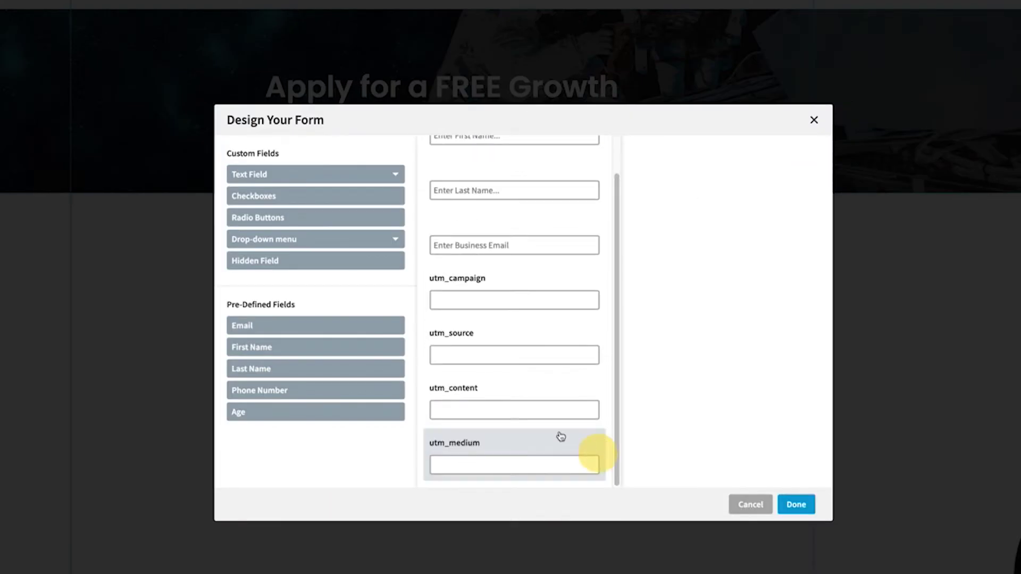
click(494, 289)
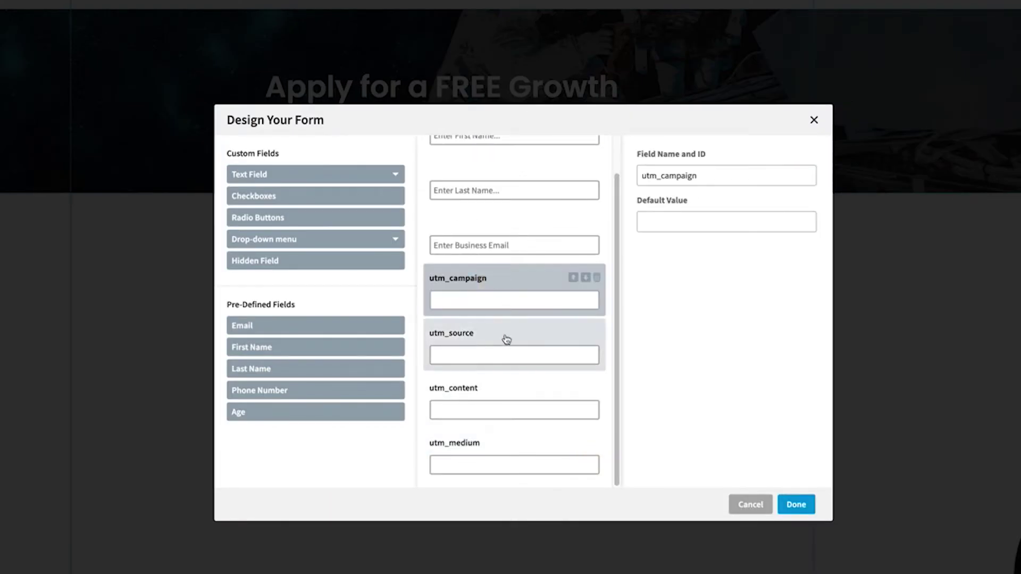
click(506, 339)
click(499, 389)
click(499, 441)
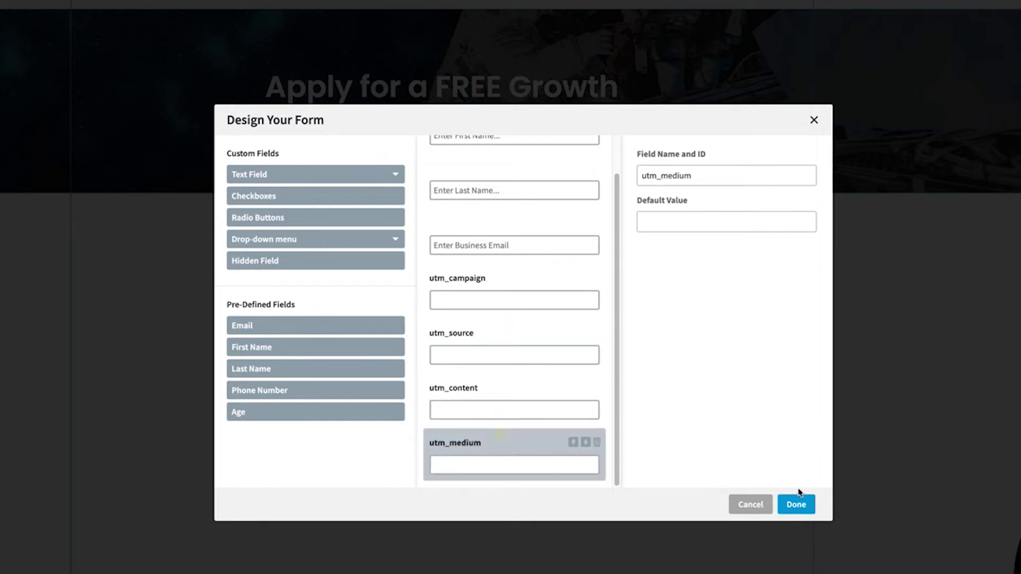
click(796, 505)
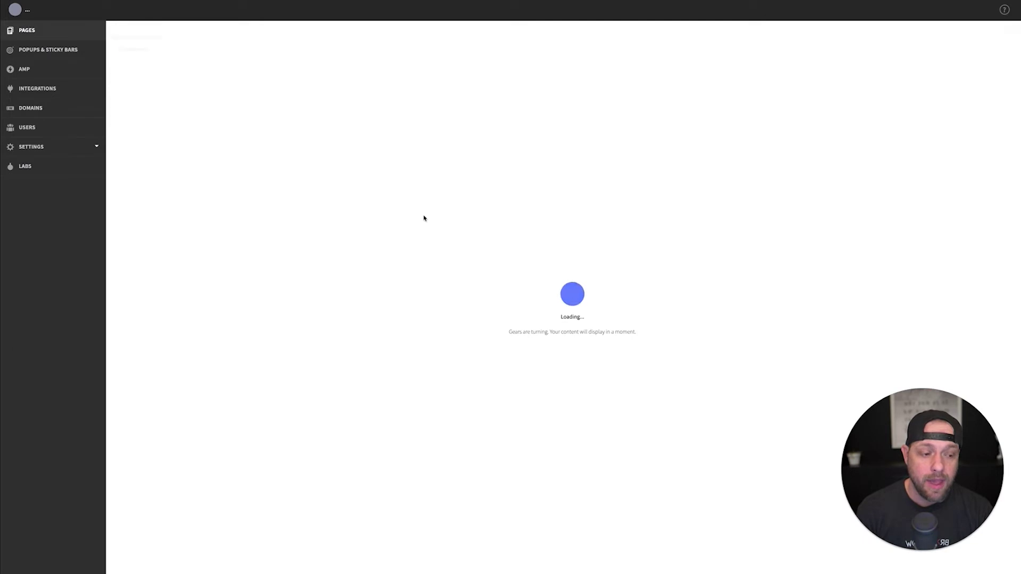
- Show the page's Integrations, with Email Notifications and HubSpot connected
click(241, 76)
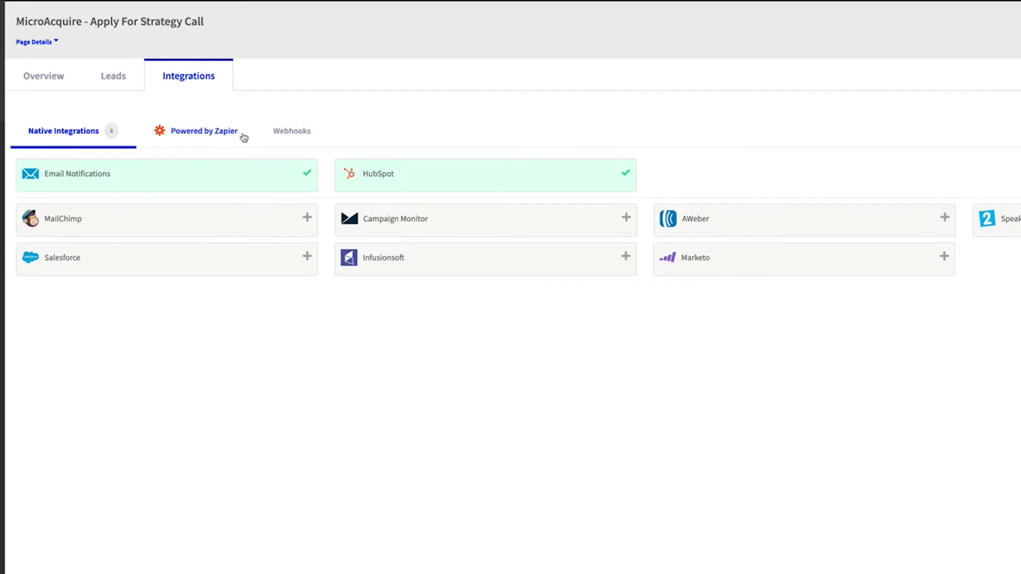
- Map utm_campaign, utm_source, utm_content and utm_medium to matching HubSpot fields and save
click(464, 174)
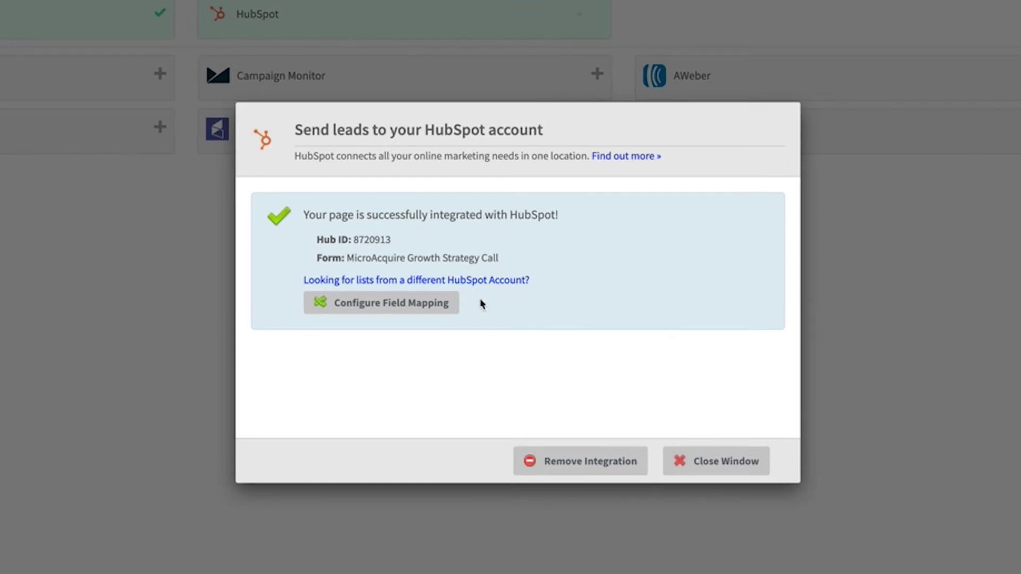
click(381, 302)
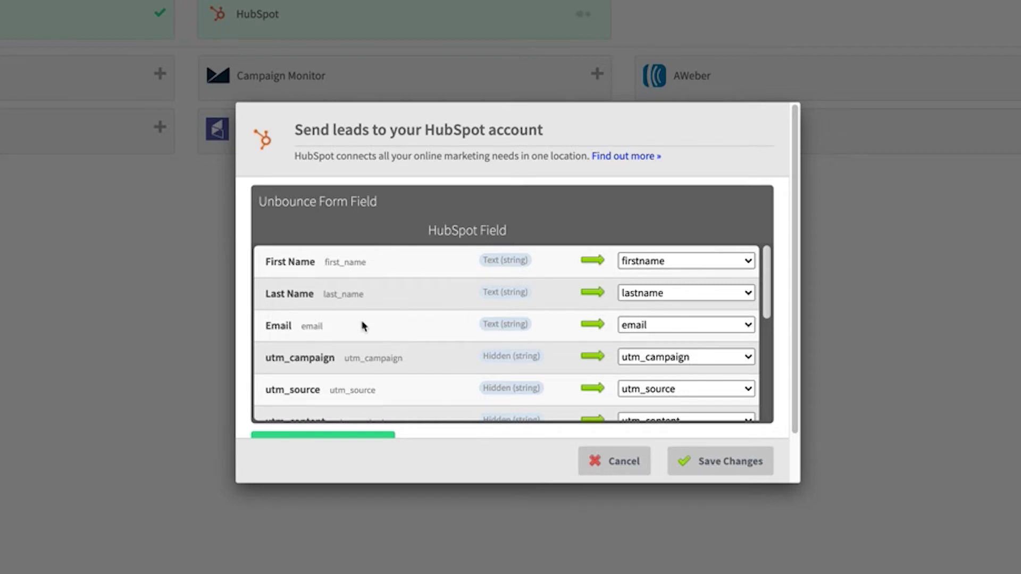
scroll(496, 295, down, 1)
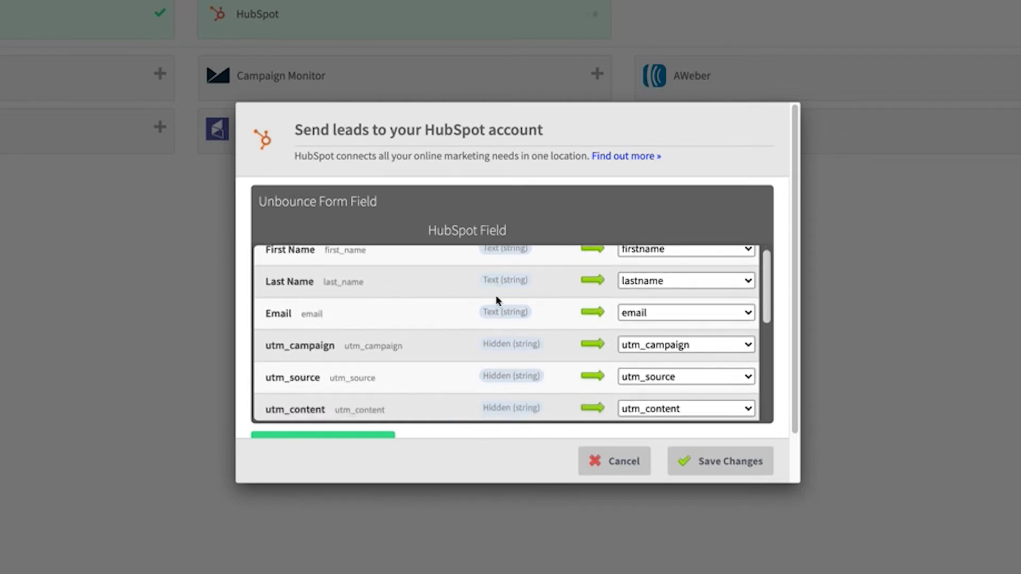
scroll(463, 308, down, 3)
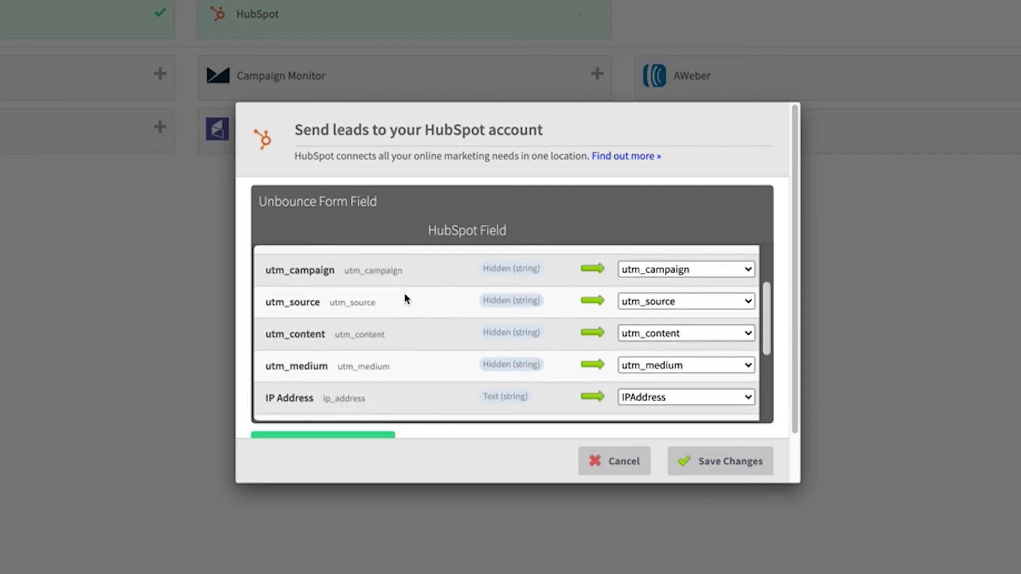
click(646, 334)
click(524, 326)
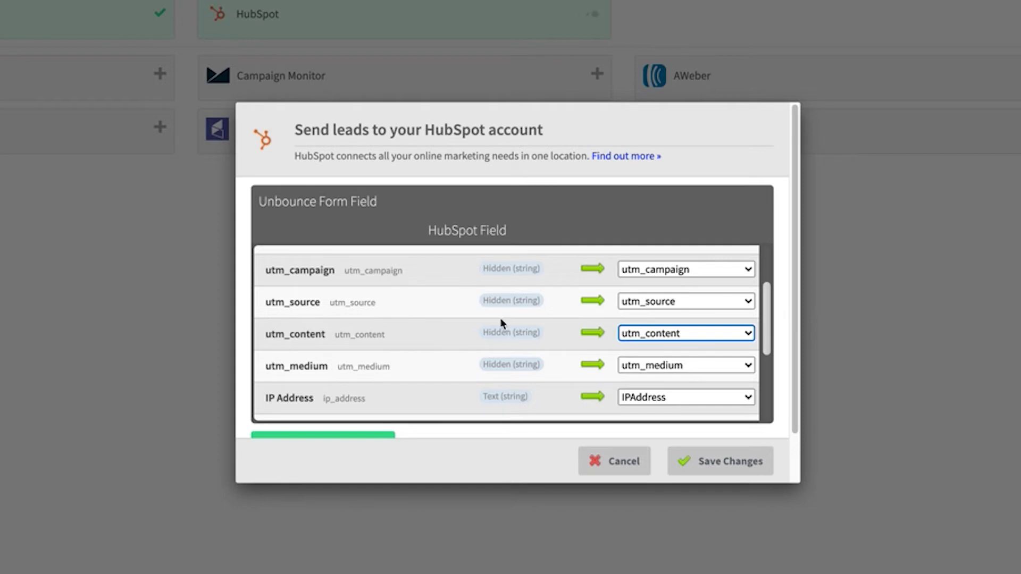
click(715, 461)
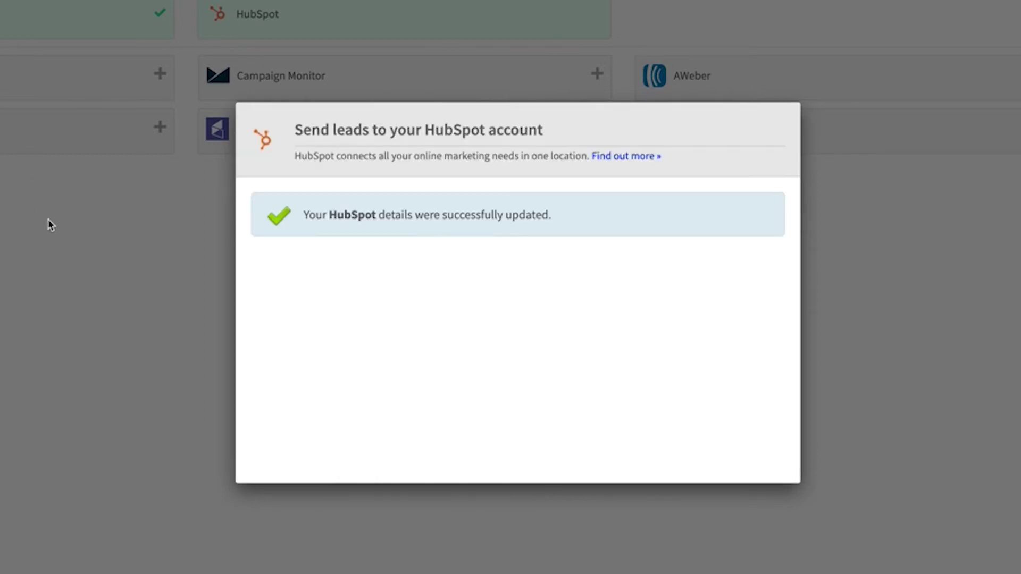
click(48, 225)
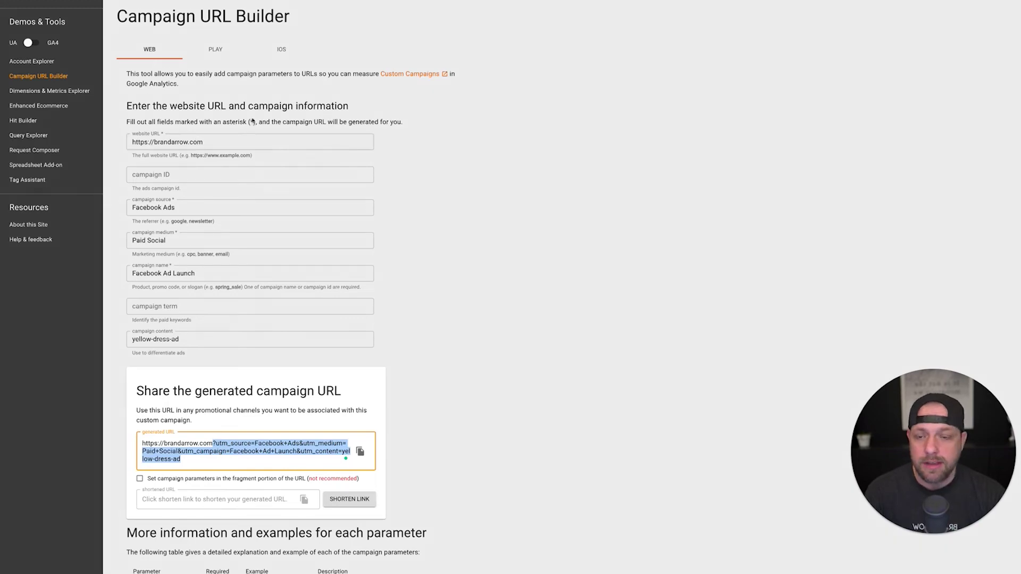
- Review the Facebook Ads, Paid Social and Facebook Ad Launch values, then select the generated URL
scroll(219, 73, down, 1)
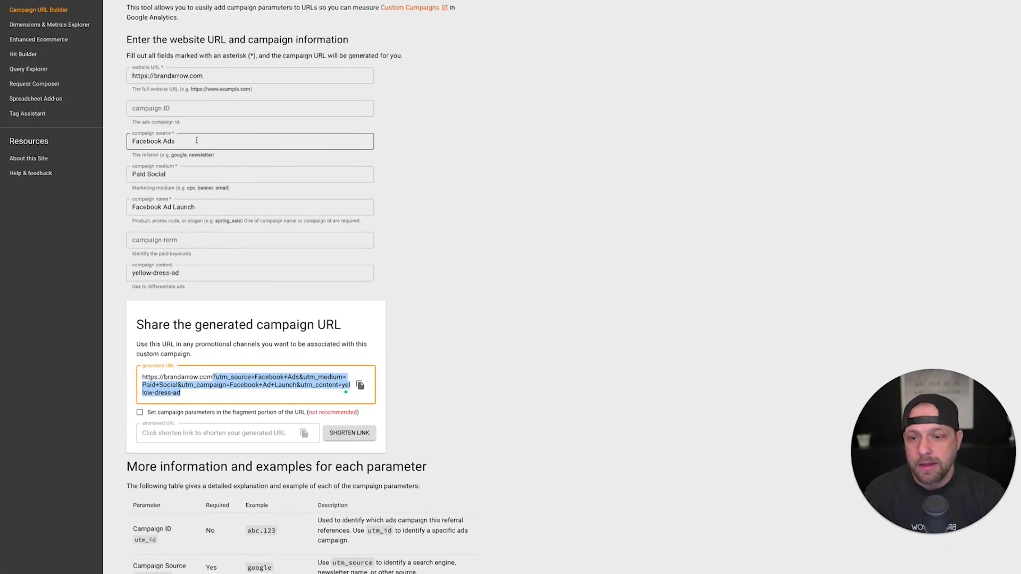
triple_click(197, 206)
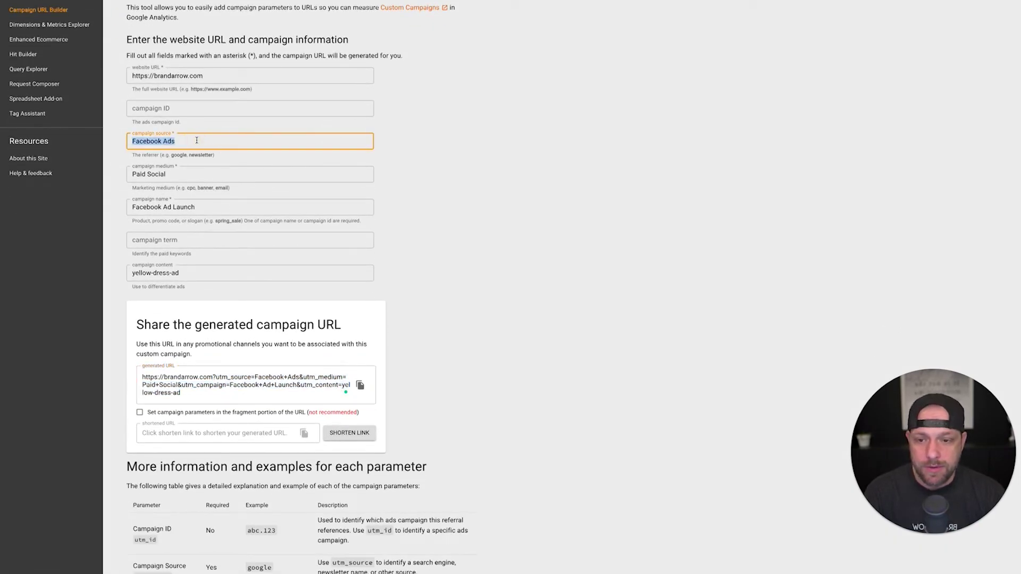
triple_click(196, 174)
triple_click(217, 207)
scroll(227, 234, down, 3)
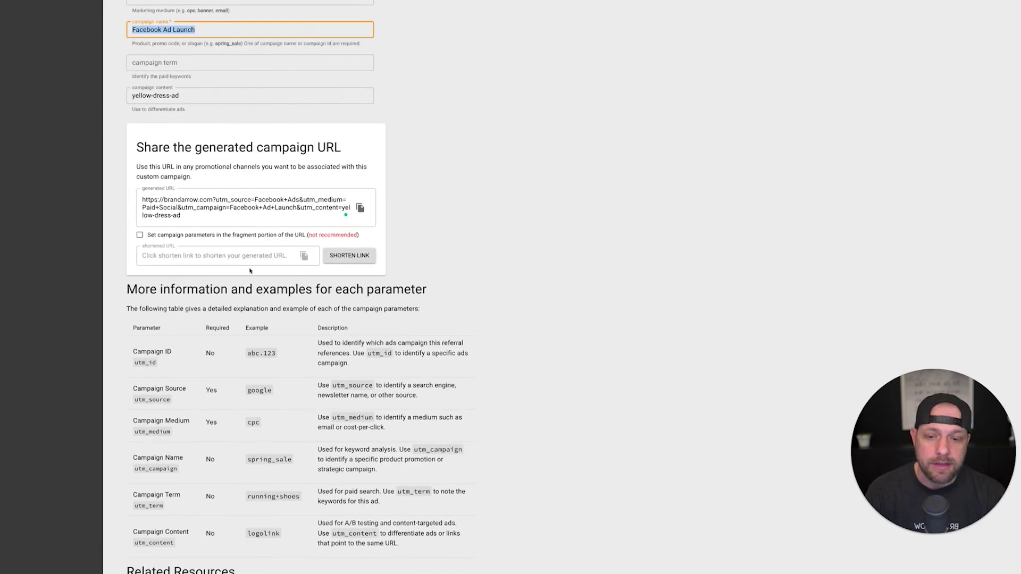
triple_click(204, 208)
click(343, 256)
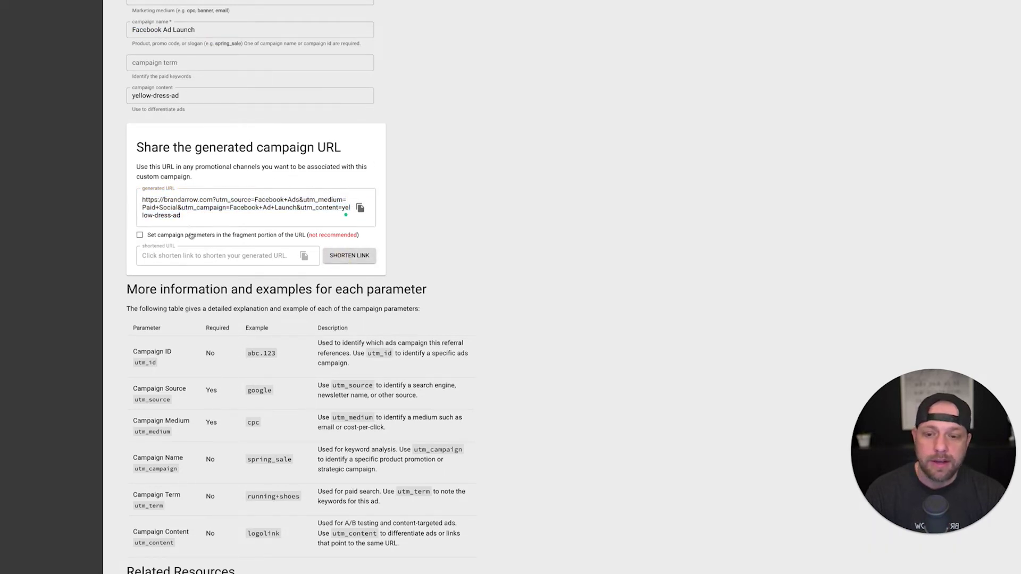
triple_click(195, 214)
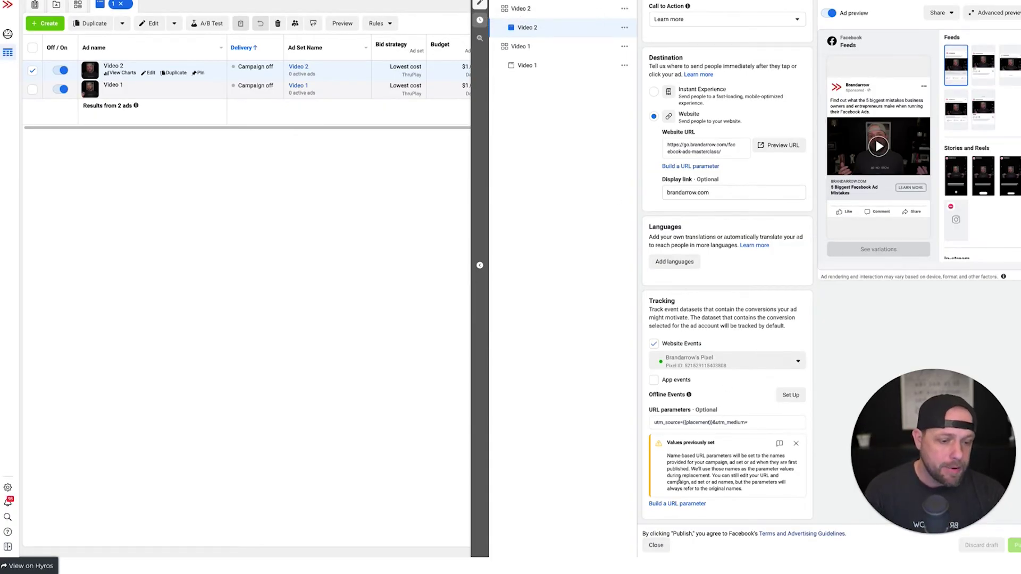
- Open the ad's URL parameter builder and review the {{placement}} campaign source
click(683, 505)
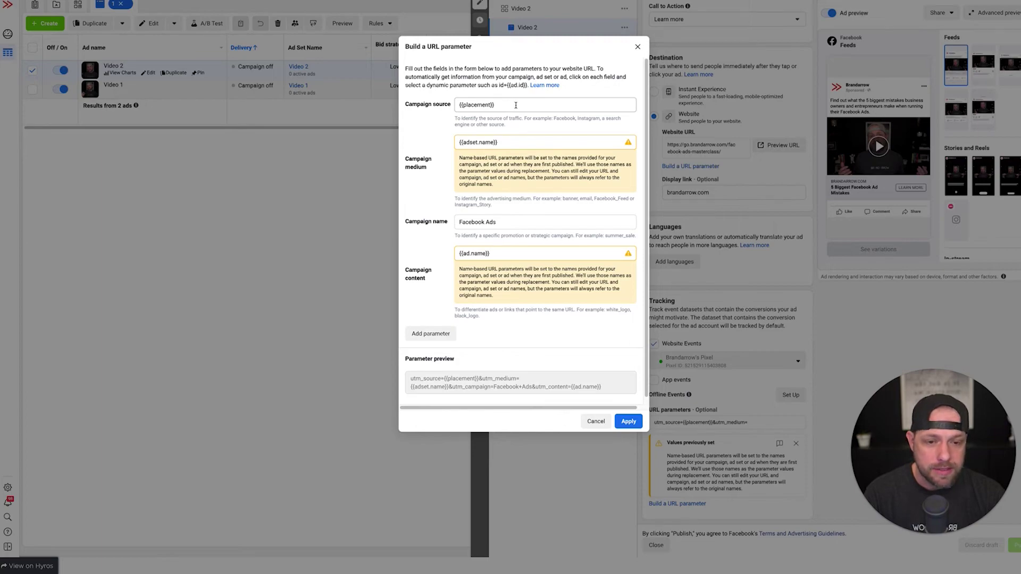
click(516, 105)
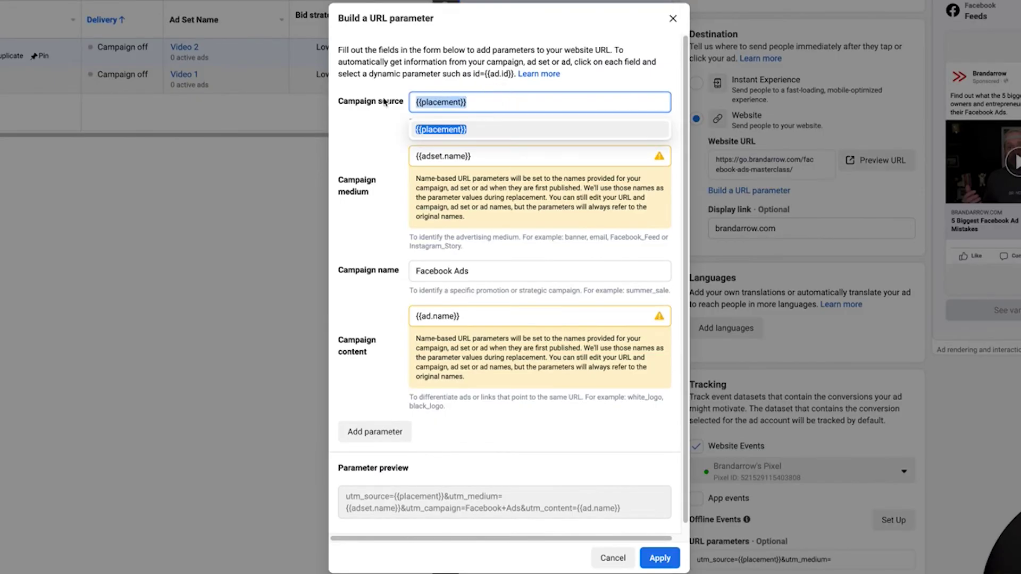
click(483, 132)
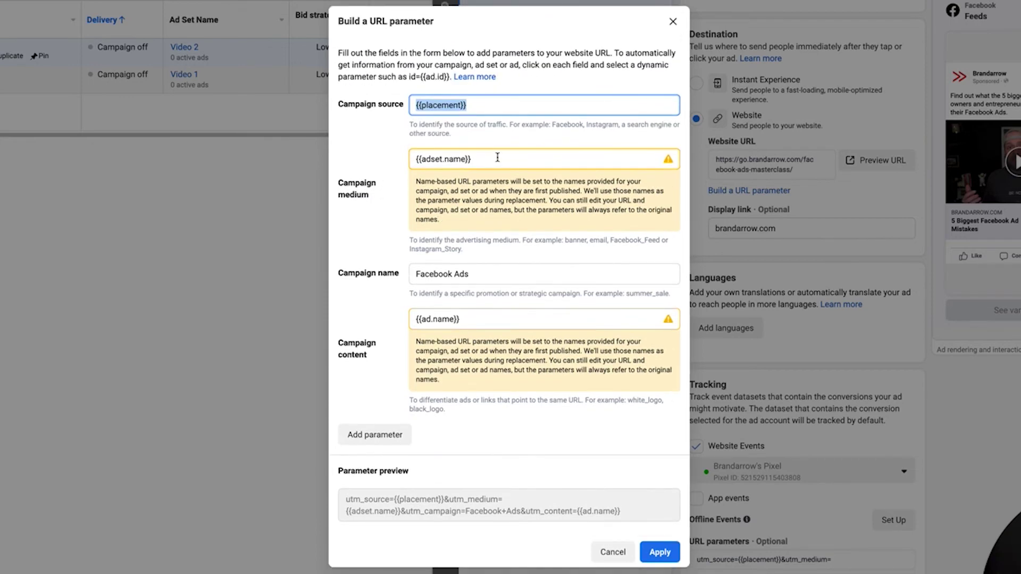
click(500, 102)
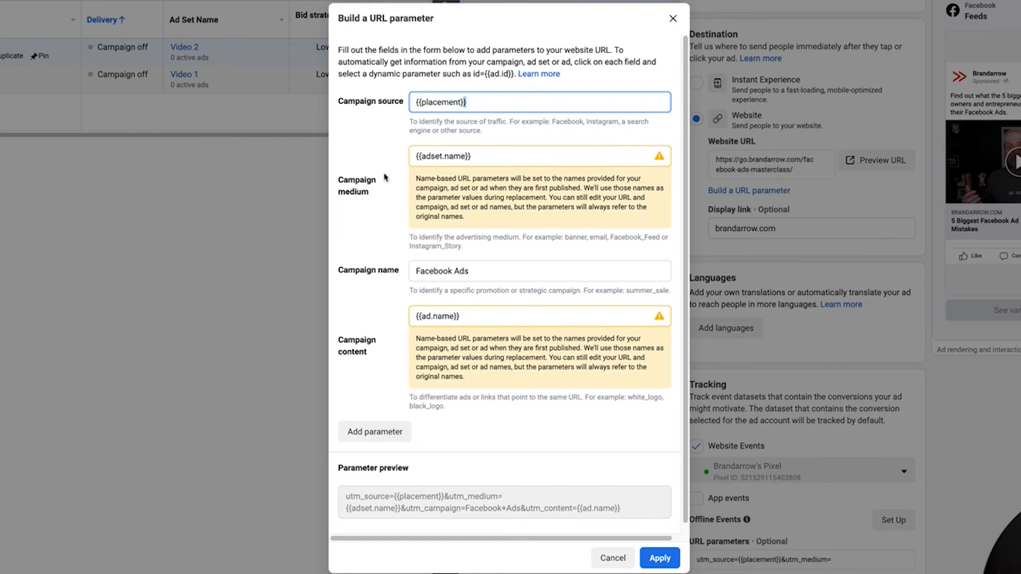
- Check medium {{adset.name}} and name Facebook Ads, then apply the parameters to the ad
click(361, 189)
click(493, 158)
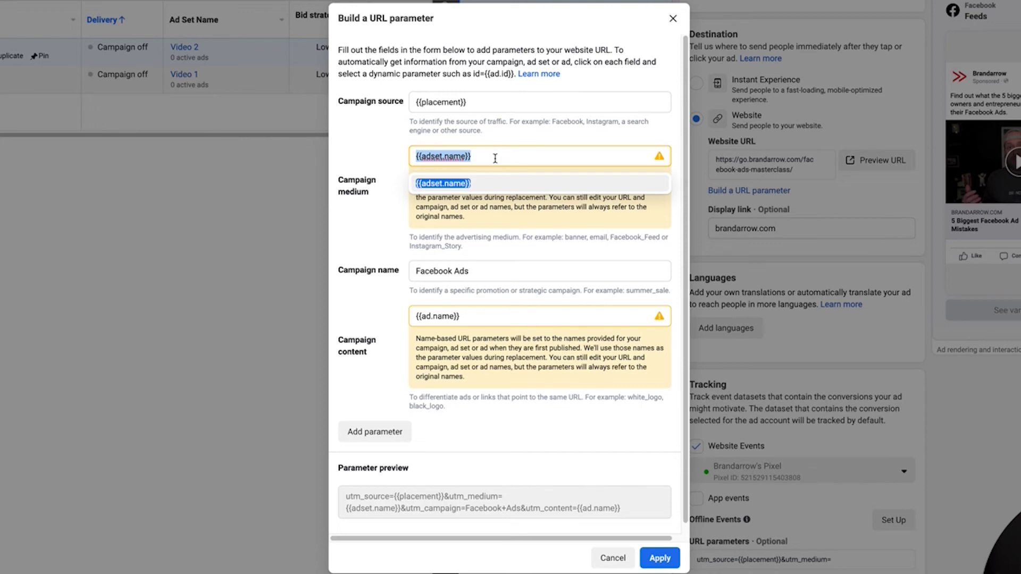
click(370, 166)
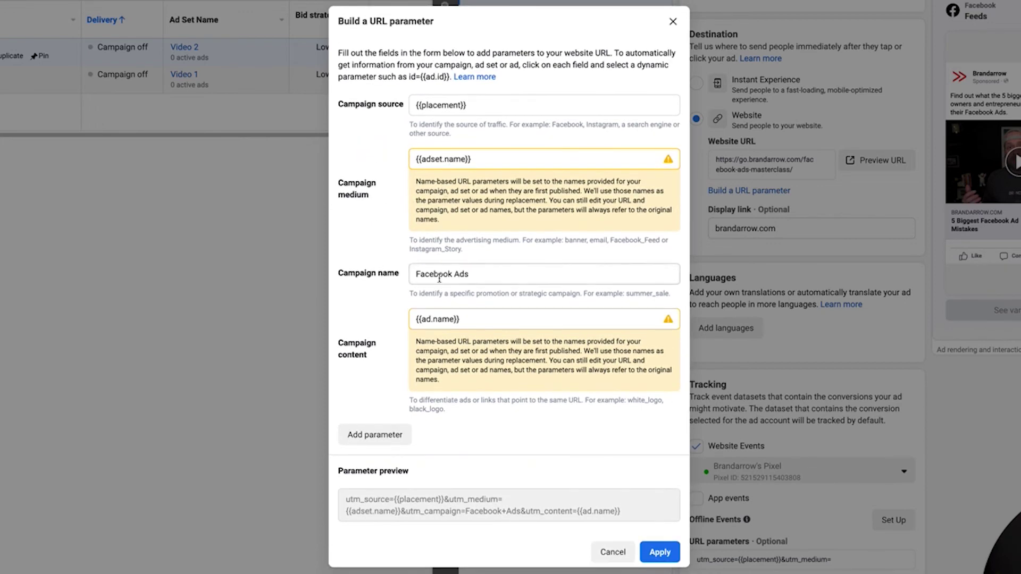
triple_click(485, 272)
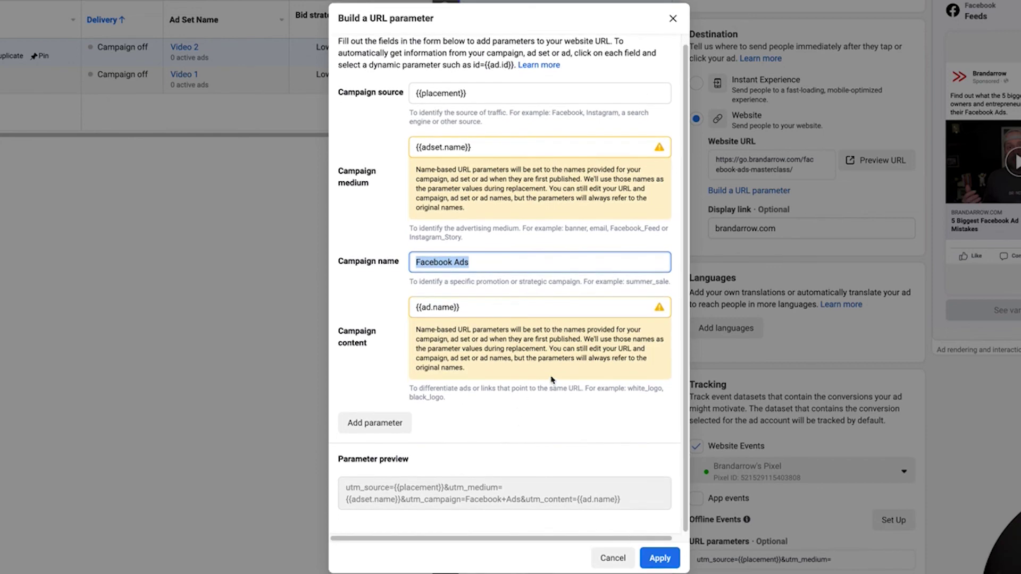
click(660, 558)
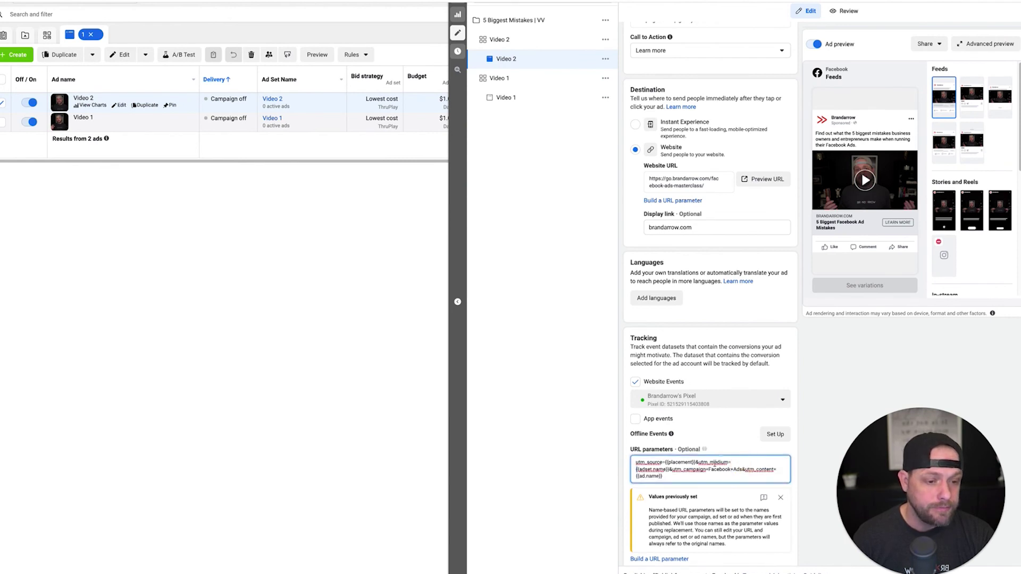
click(715, 186)
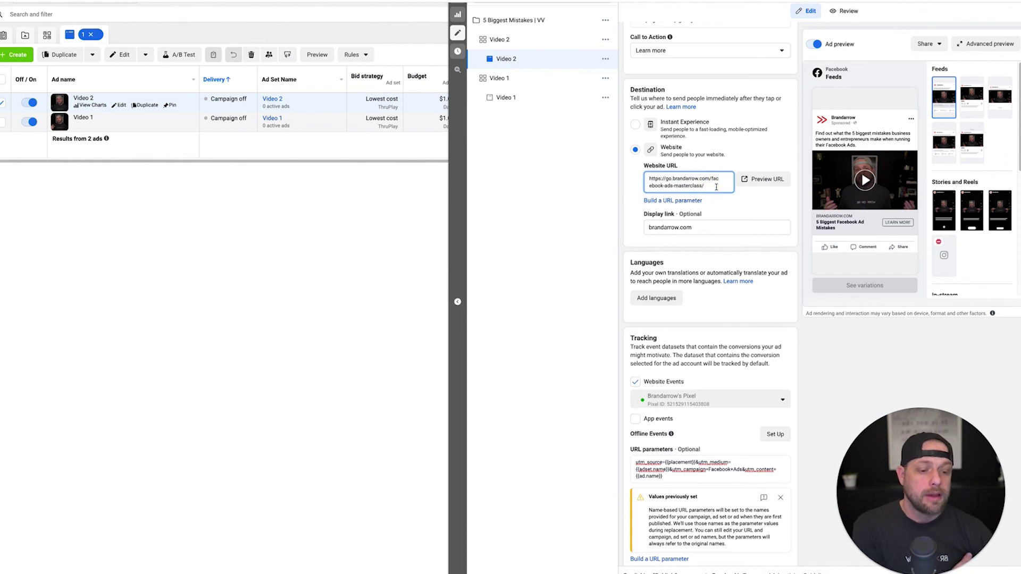